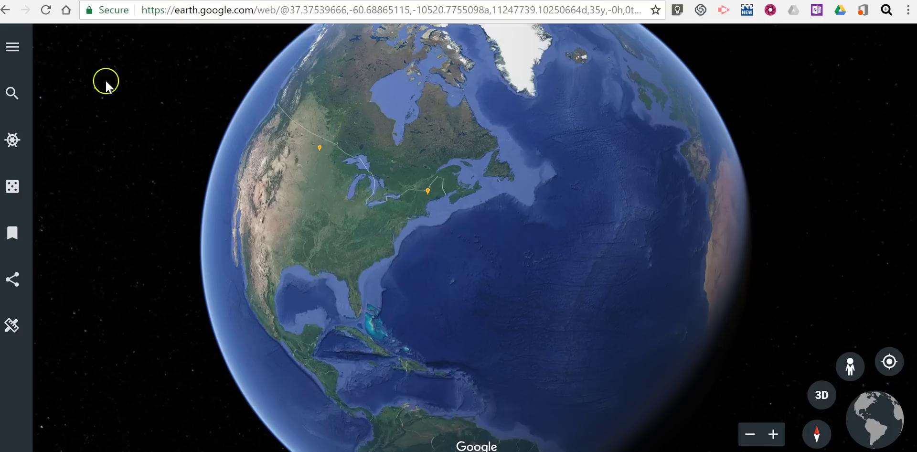
- Search for 'paris hill coun' and fly to Paris Hill Country Club in Paris, Maine
click(16, 96)
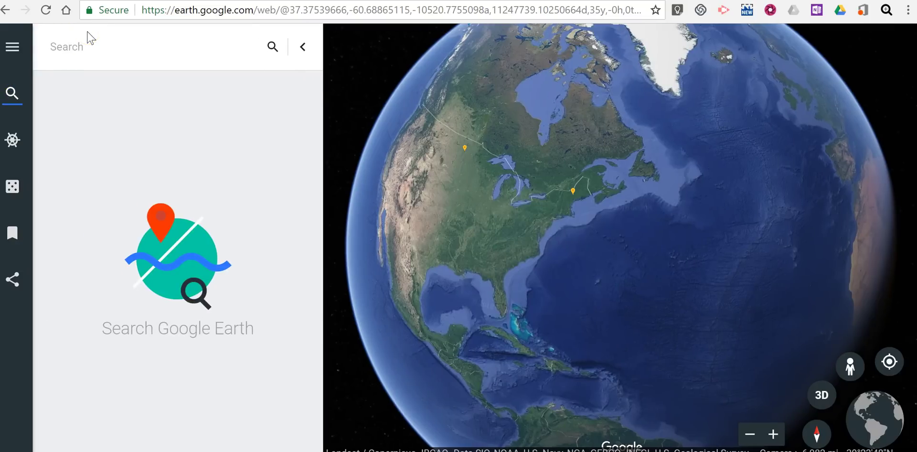
text(paris hill coun)
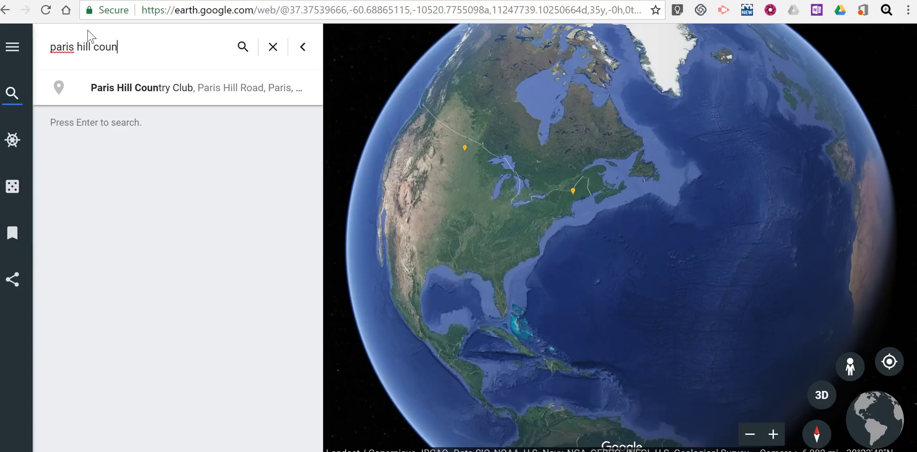
click(135, 90)
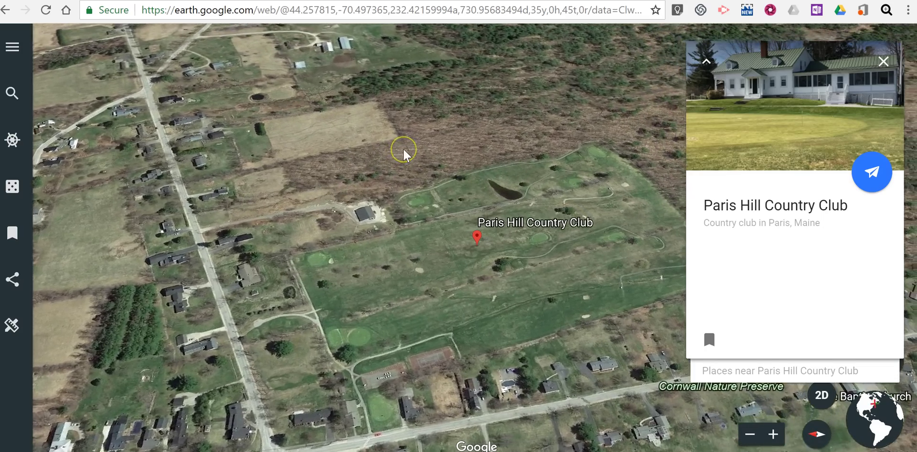
- Centre the golf course, close the club's place card, and briefly try Measure distance before closing it
drag(433, 137, 380, 144)
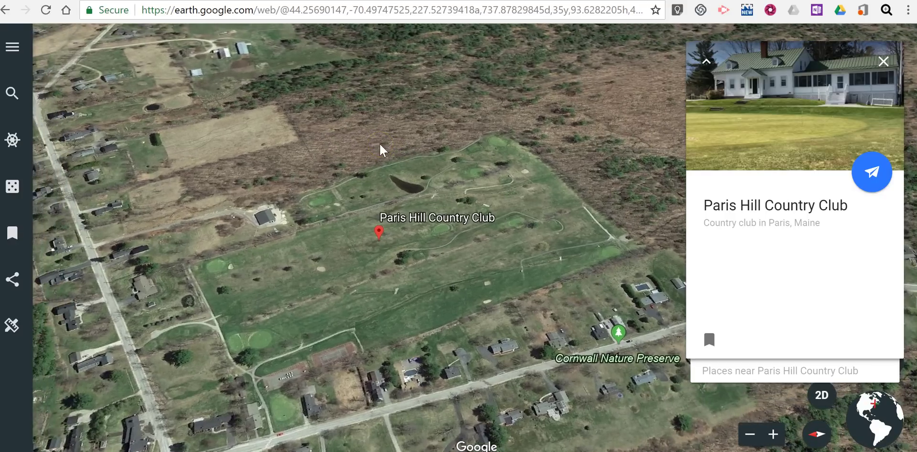
click(884, 62)
click(13, 326)
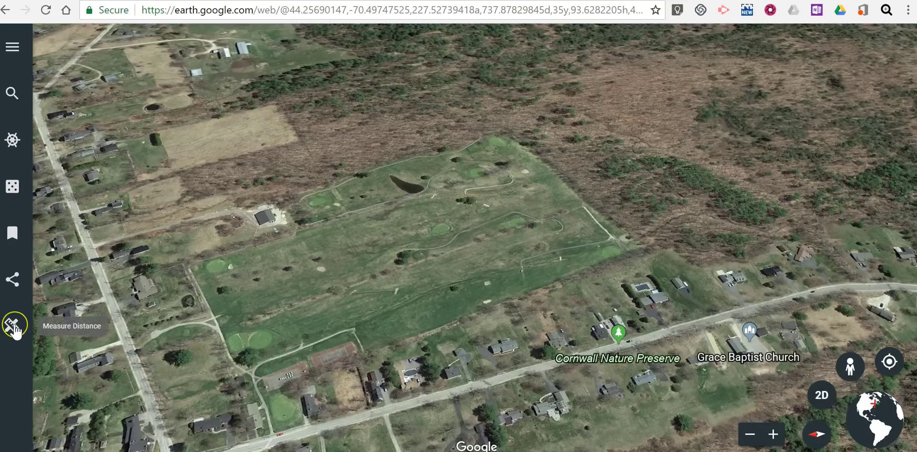
click(13, 326)
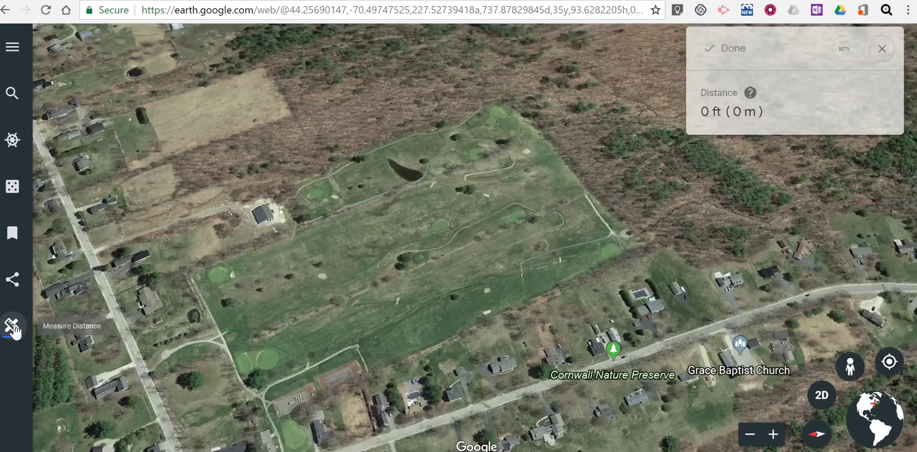
click(746, 127)
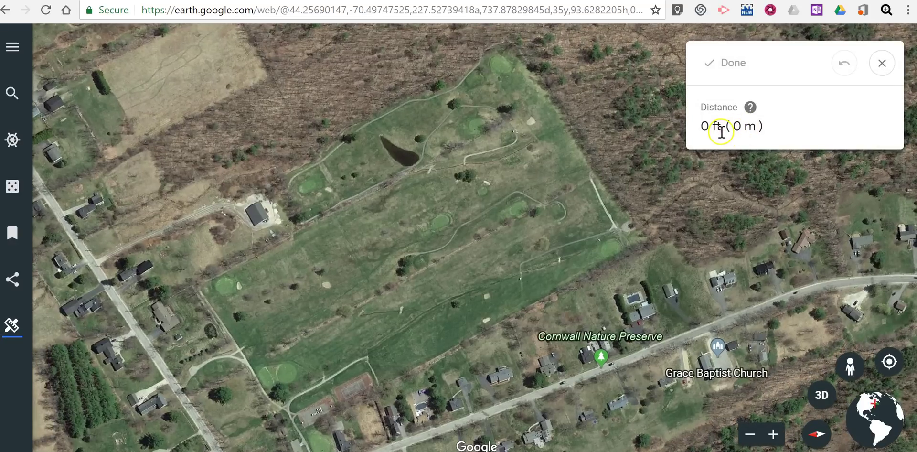
click(881, 63)
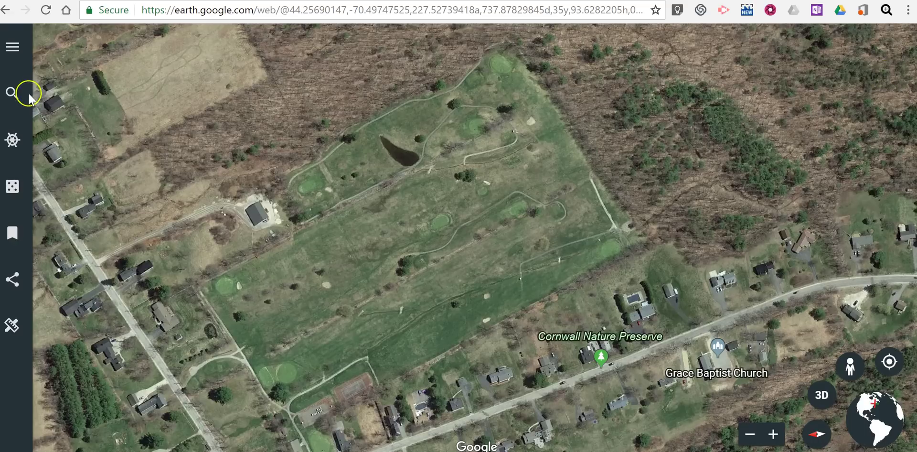
- Set the units of measurement to Feet and miles in Settings and save
click(13, 48)
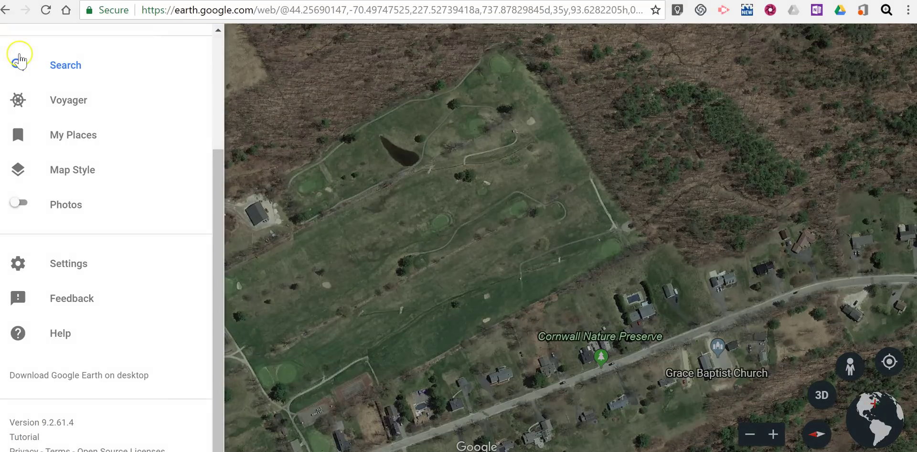
click(57, 269)
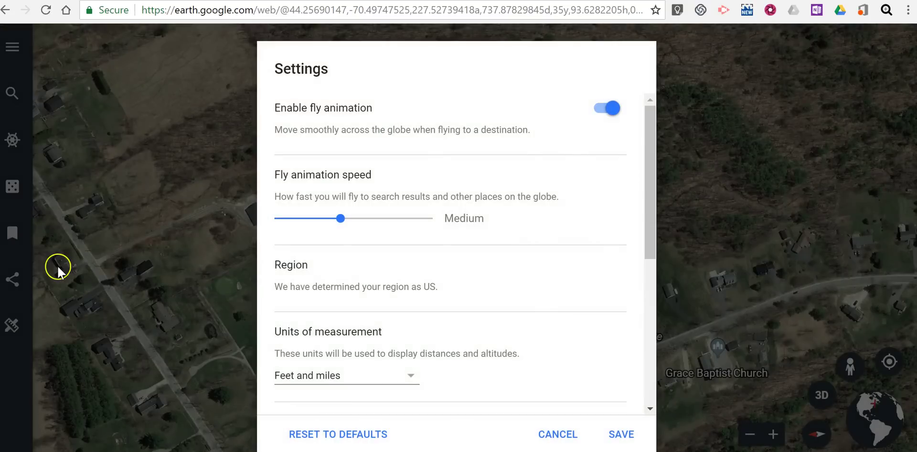
scroll(513, 363, down, 3)
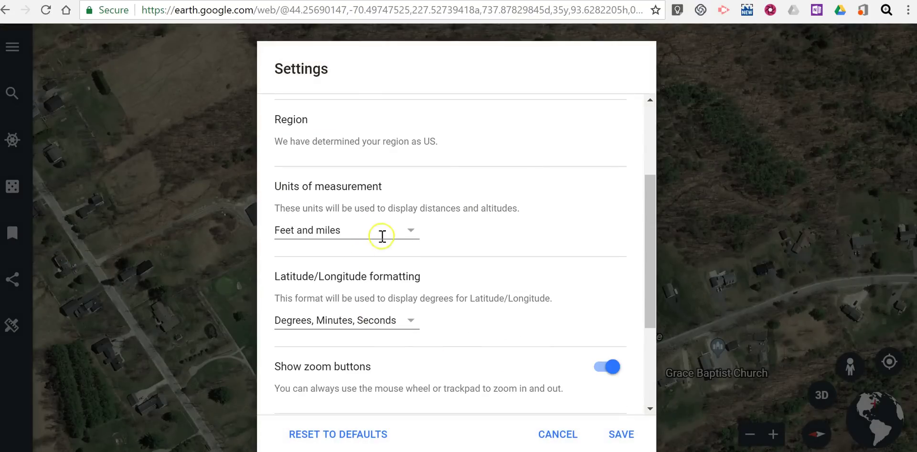
click(409, 232)
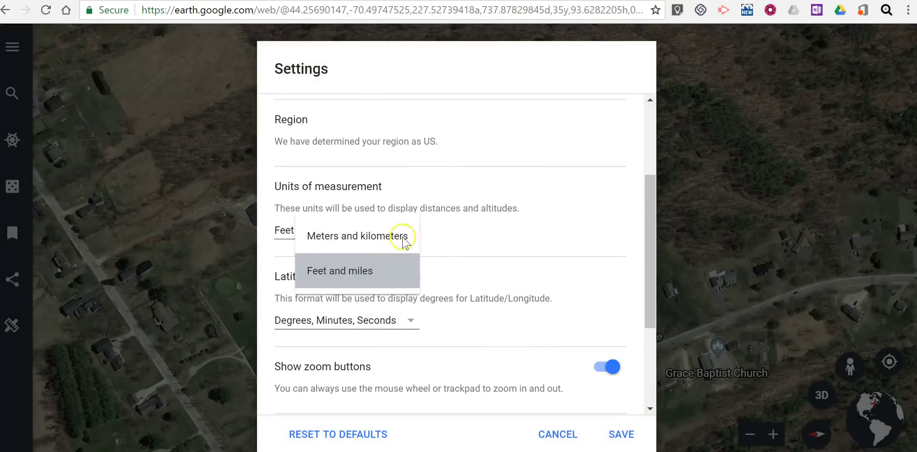
click(395, 271)
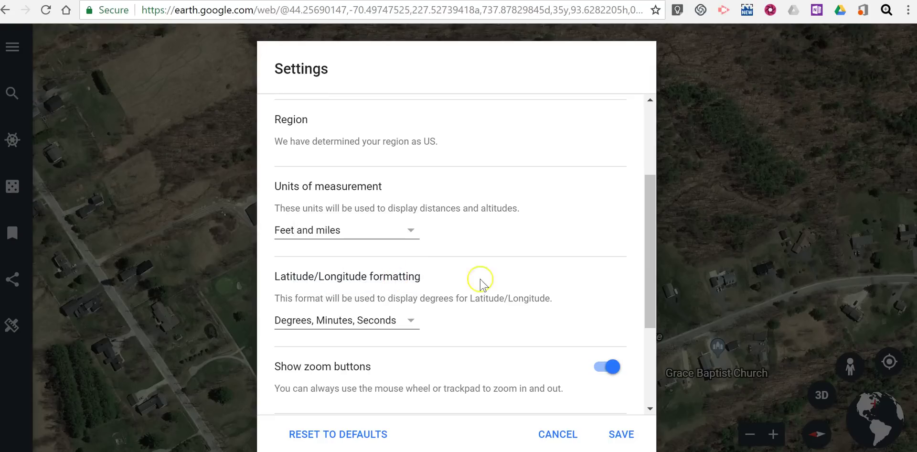
click(620, 434)
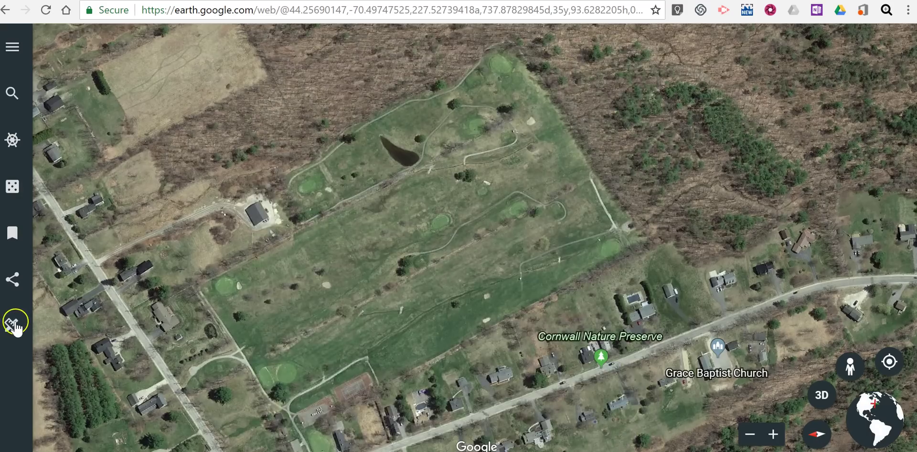
- Start measuring and trace the course's western, southern and eastern edges to the top corner
click(13, 328)
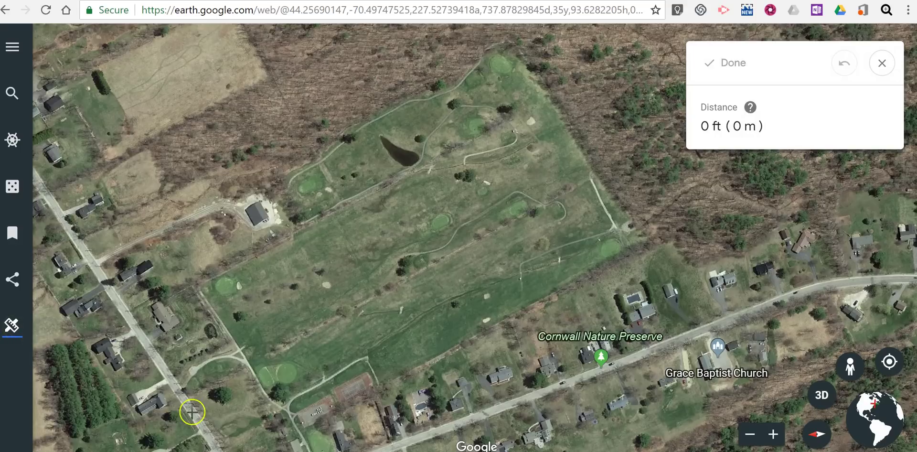
click(201, 285)
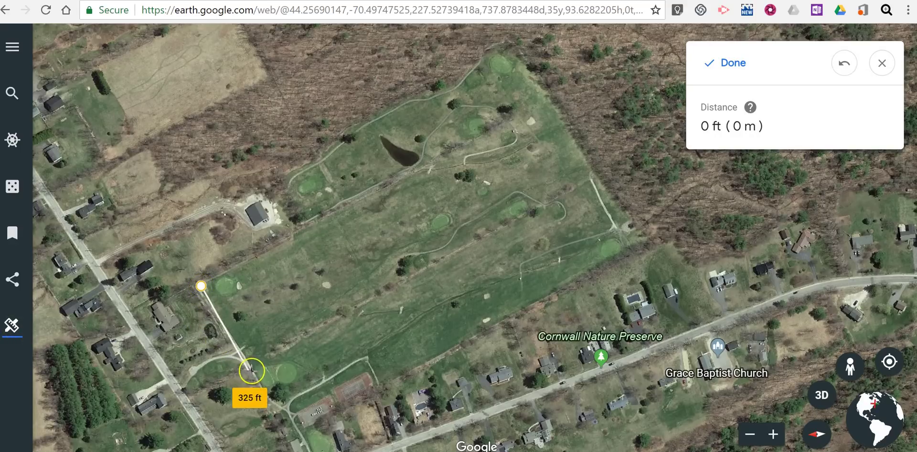
click(254, 373)
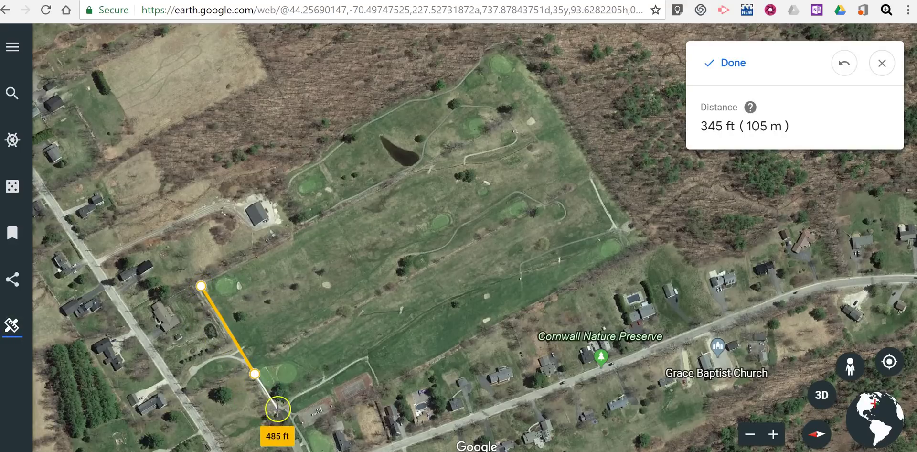
click(283, 409)
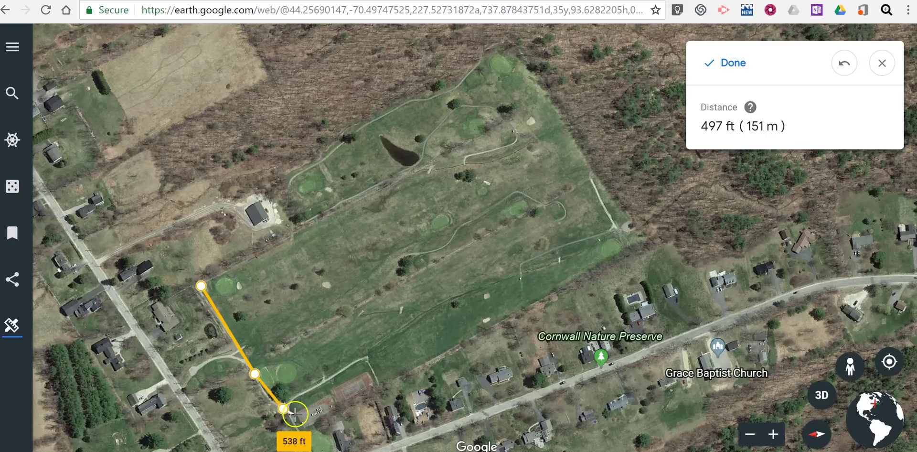
click(297, 413)
click(305, 431)
click(319, 421)
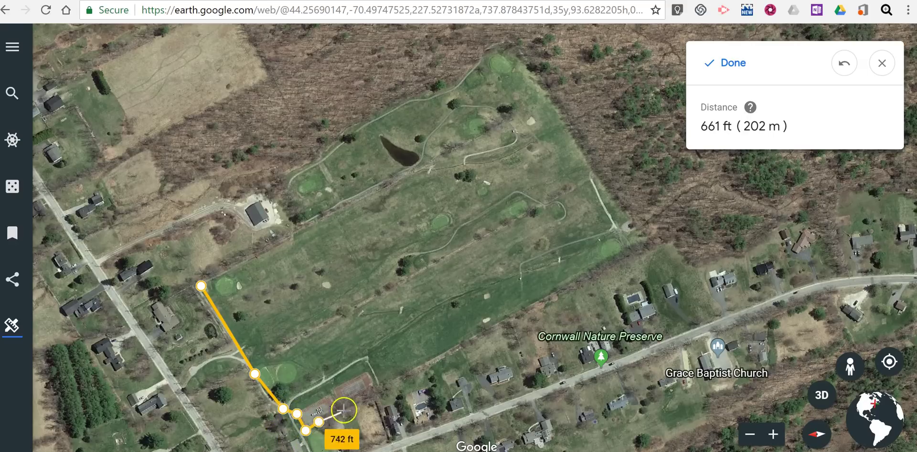
click(380, 386)
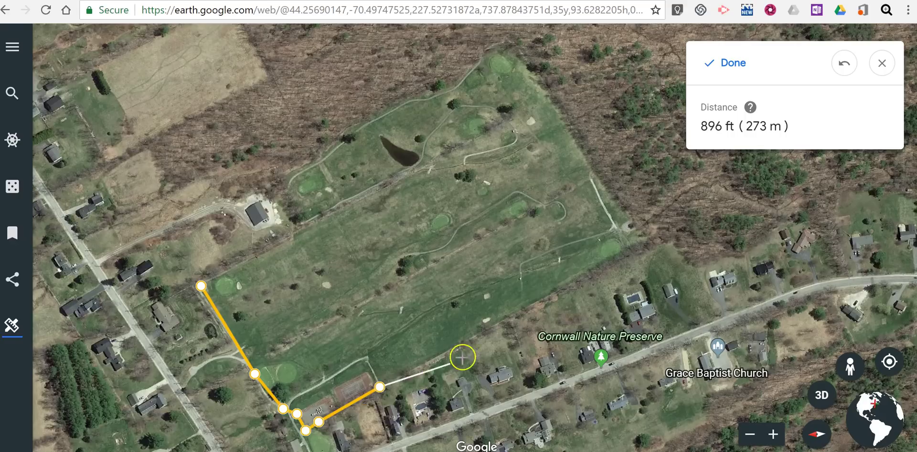
click(642, 238)
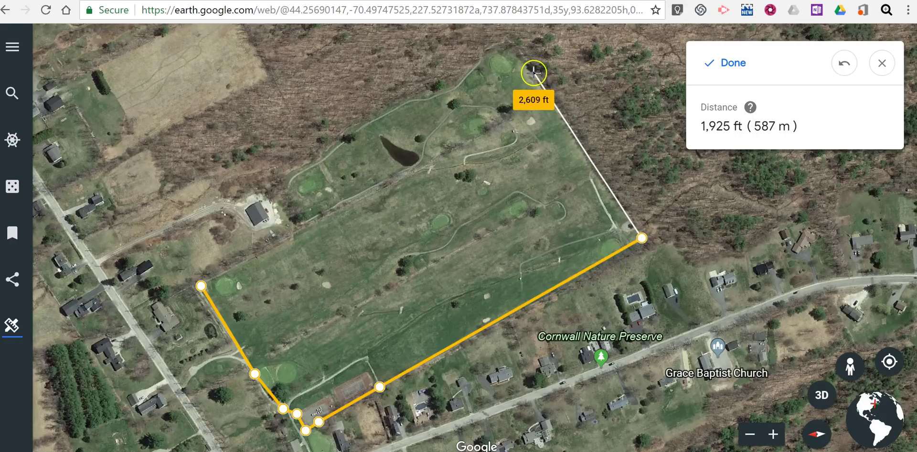
click(534, 72)
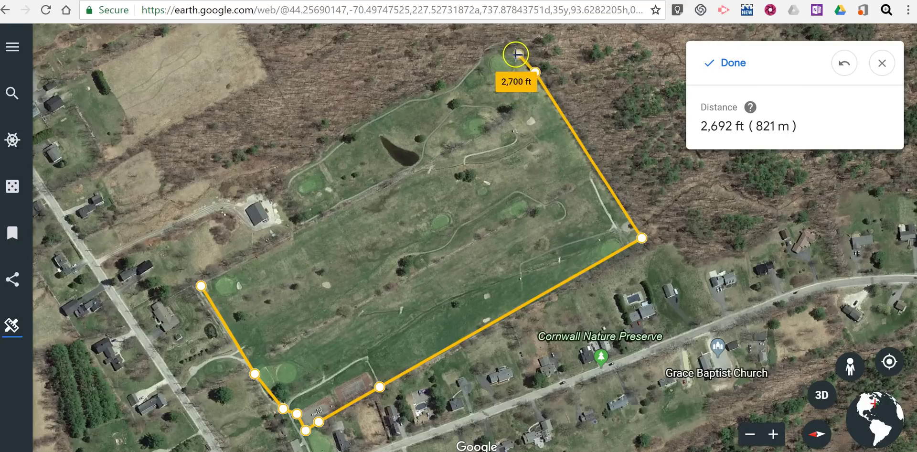
click(518, 54)
click(502, 46)
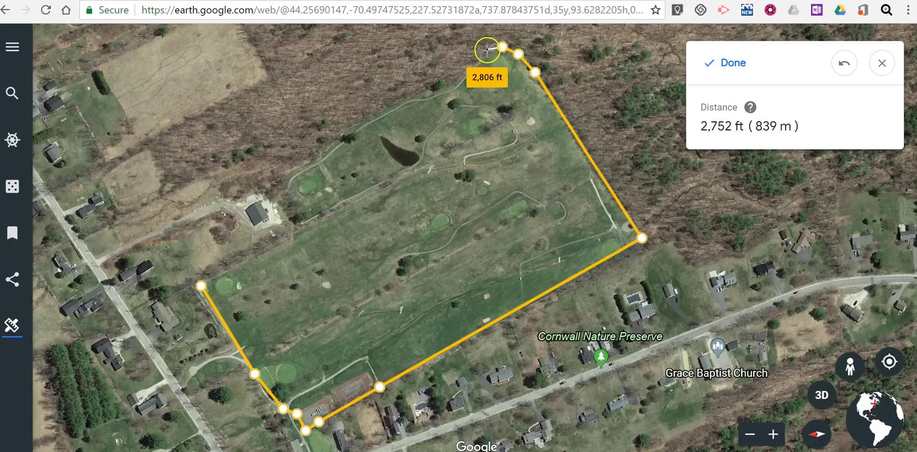
click(486, 48)
- Trace the northwest edge and clubhouse notch, then close the outline: 4,259 ft perimeter, 969,995 ft² area
click(464, 75)
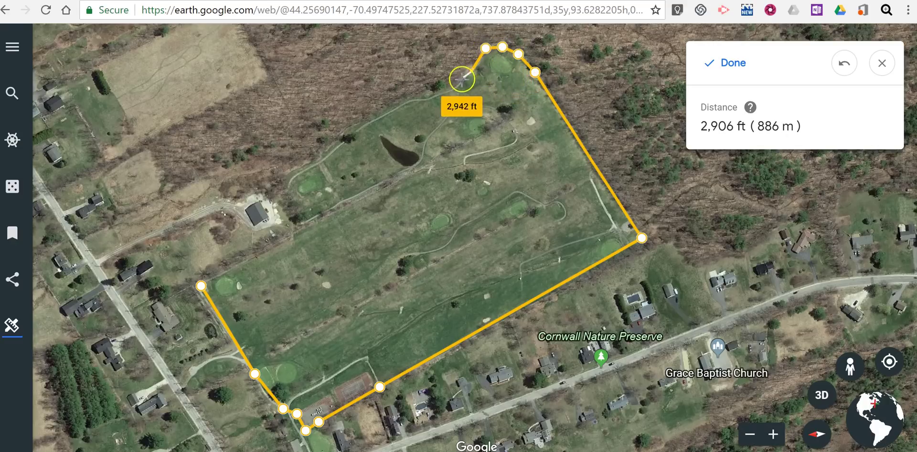
click(450, 93)
click(417, 101)
click(373, 122)
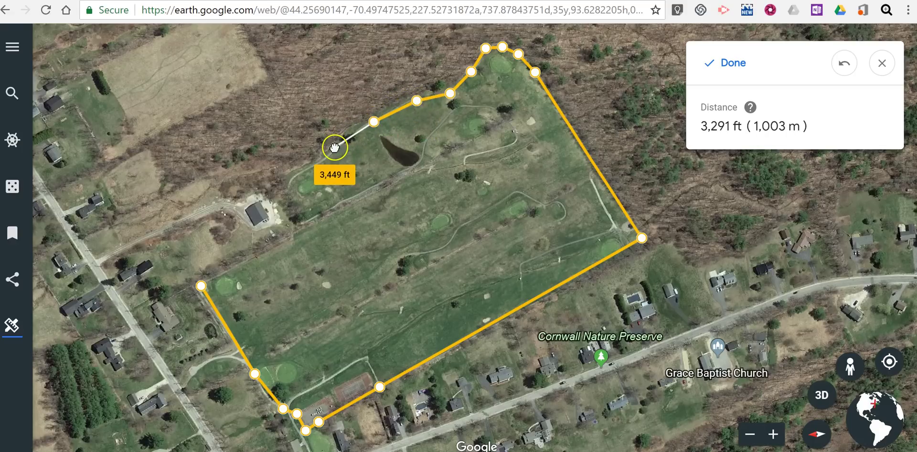
click(334, 147)
click(291, 177)
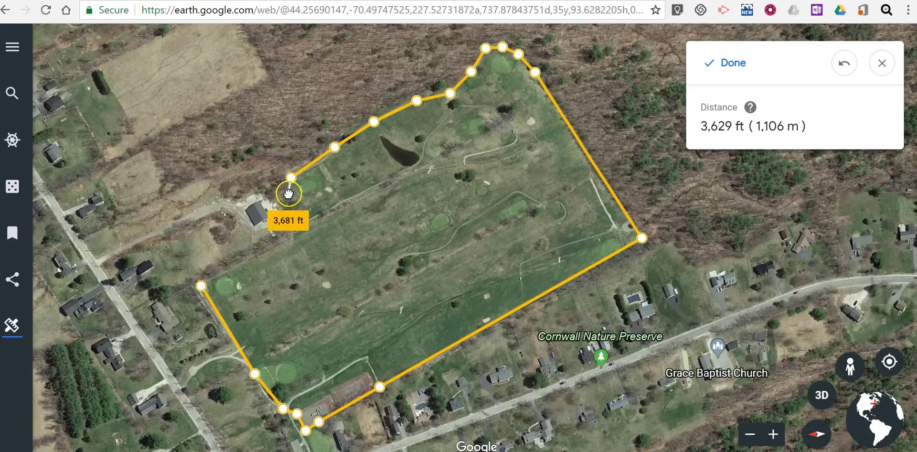
click(289, 193)
click(306, 205)
click(314, 216)
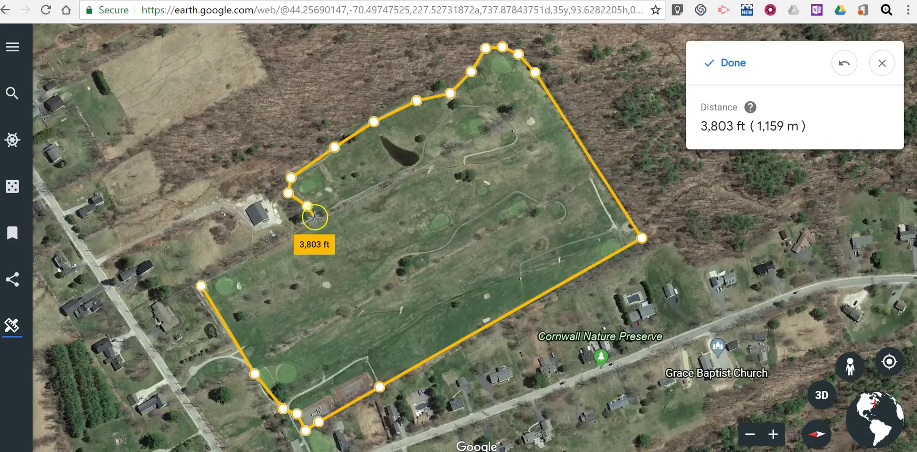
click(315, 225)
click(296, 234)
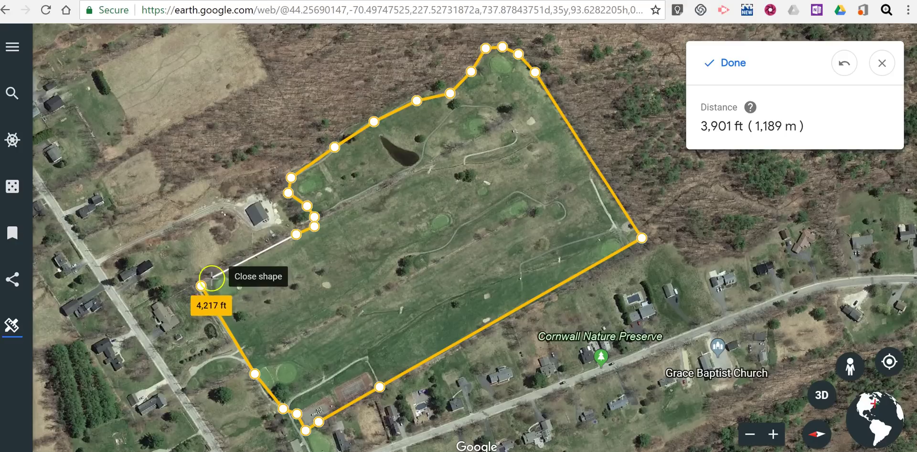
click(205, 284)
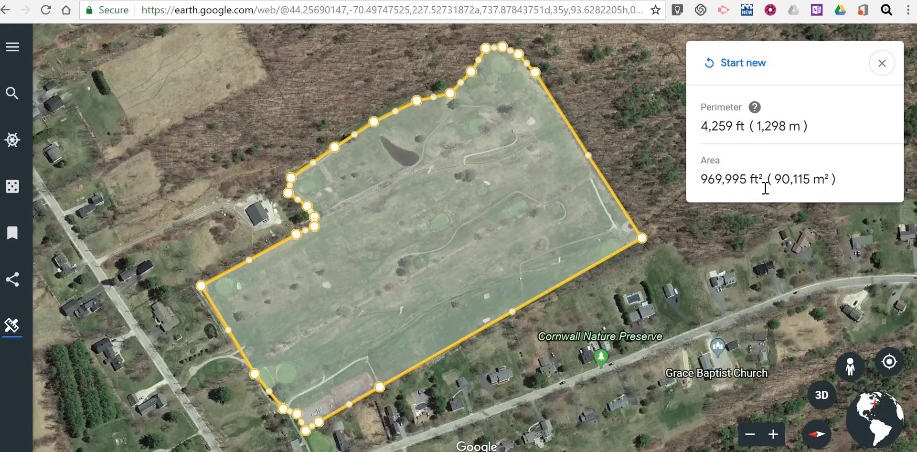
- Clear the measured outline with Start new
click(735, 61)
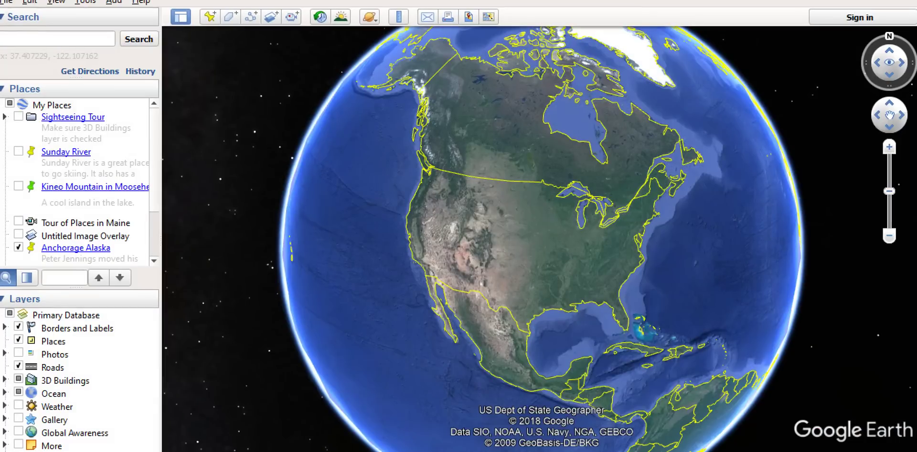
- Search Google Earth Pro for 'paris hill cou' and go to Paris Hill Country Club
click(59, 38)
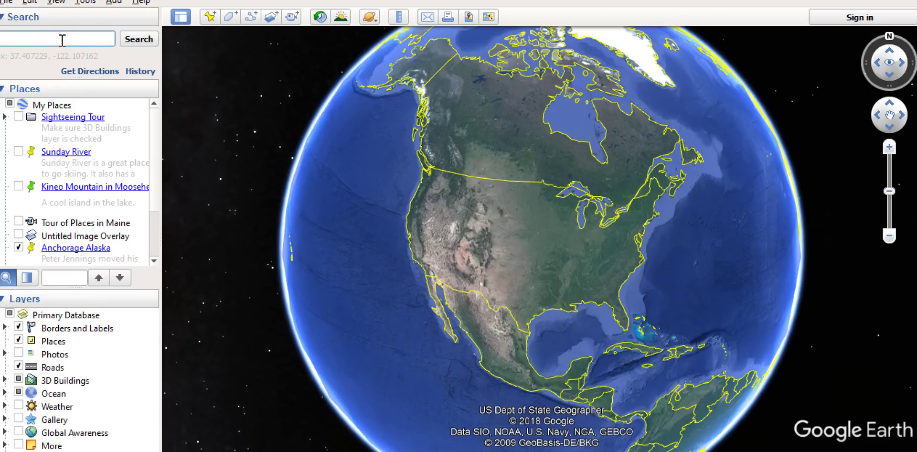
text(par)
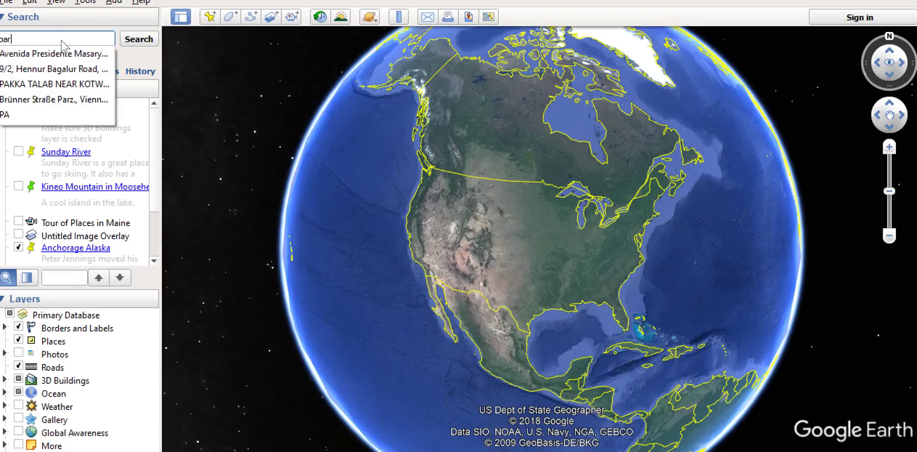
text(is hill cou)
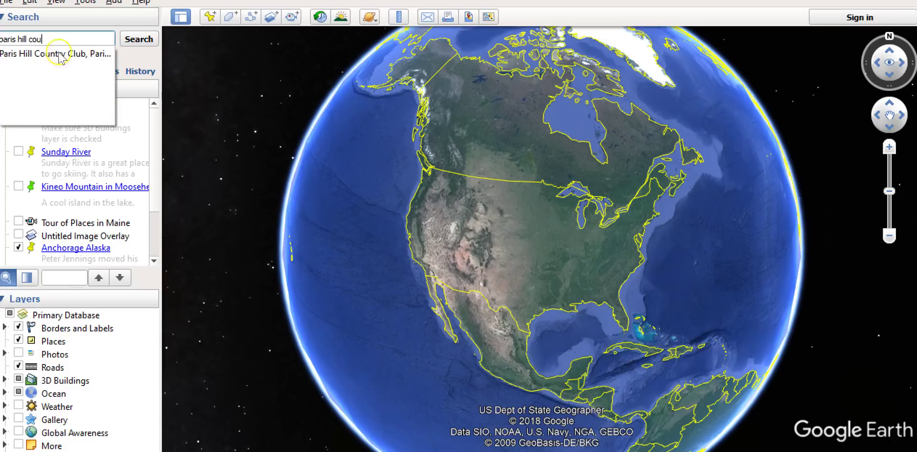
click(64, 55)
click(136, 39)
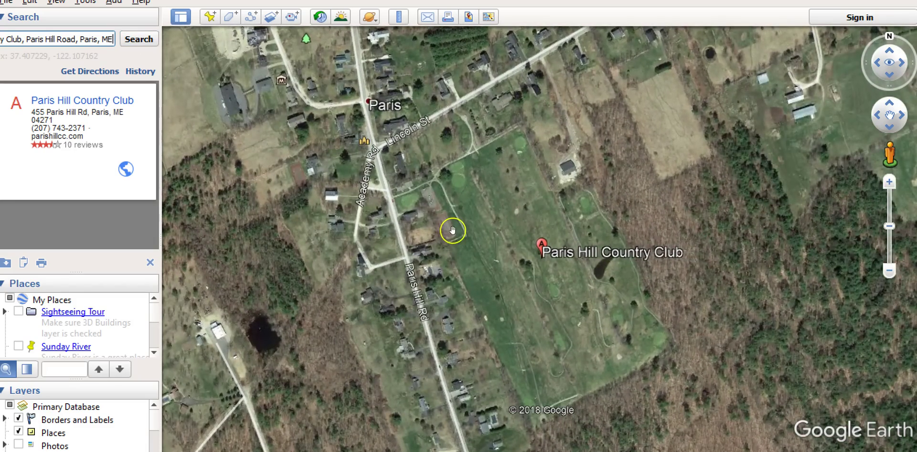
- Zoom in on the course, open the Ruler, and draw a few trial line measurements
scroll(454, 237, up, 2)
drag(435, 313, 386, 263)
click(389, 282)
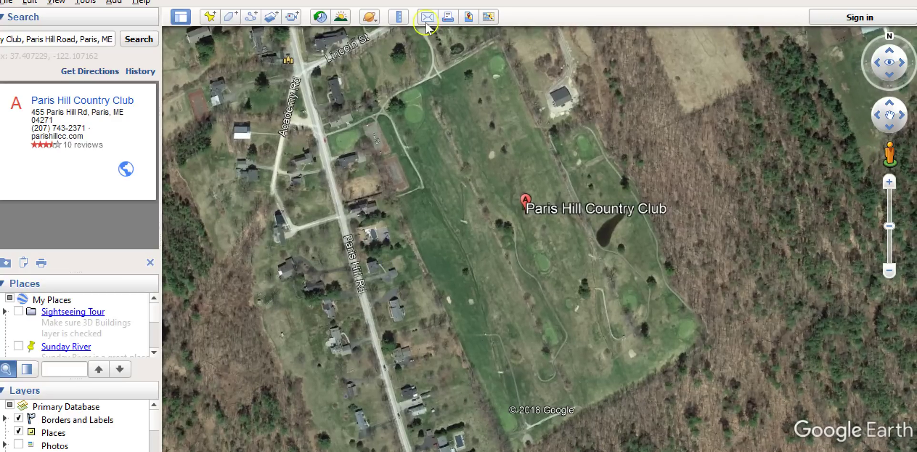
click(399, 17)
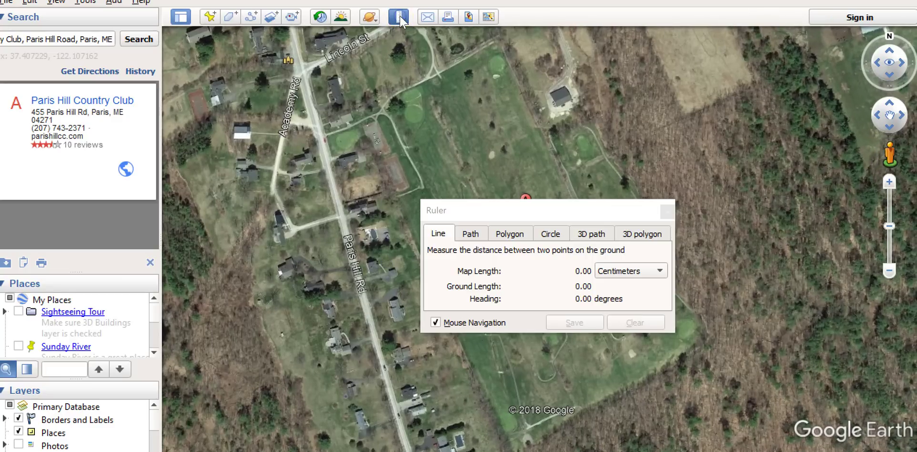
click(390, 99)
drag(386, 107, 400, 88)
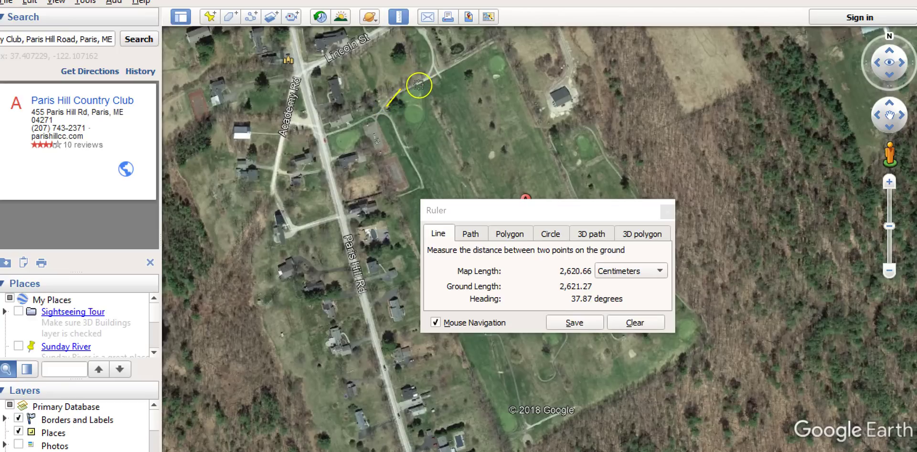
click(418, 85)
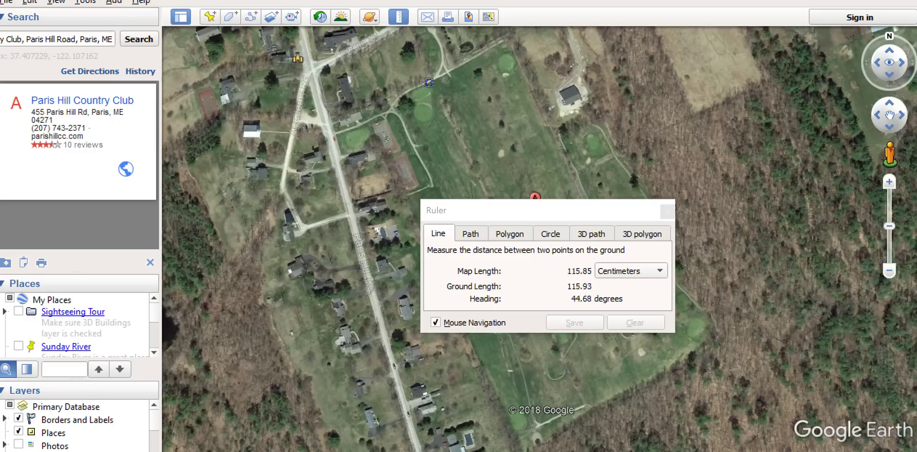
drag(427, 83, 429, 186)
click(397, 114)
- Switch the Ruler to Path and trace from the course edge up the west side and northern boundary
click(453, 234)
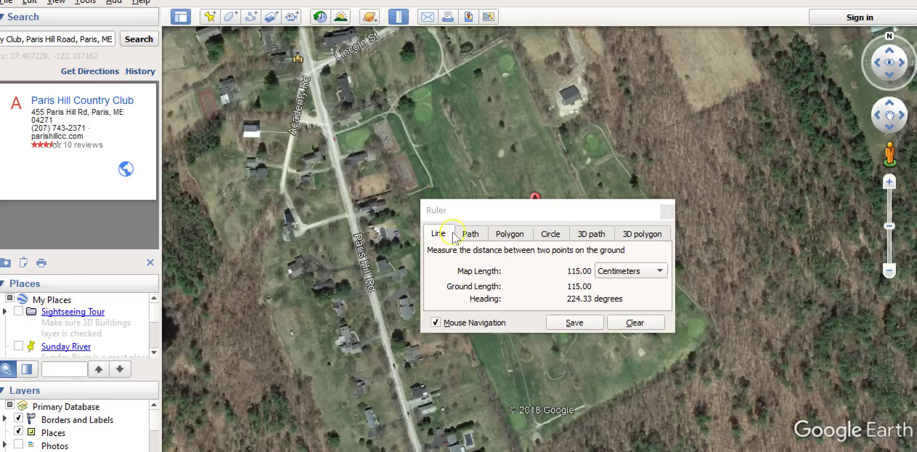
click(475, 236)
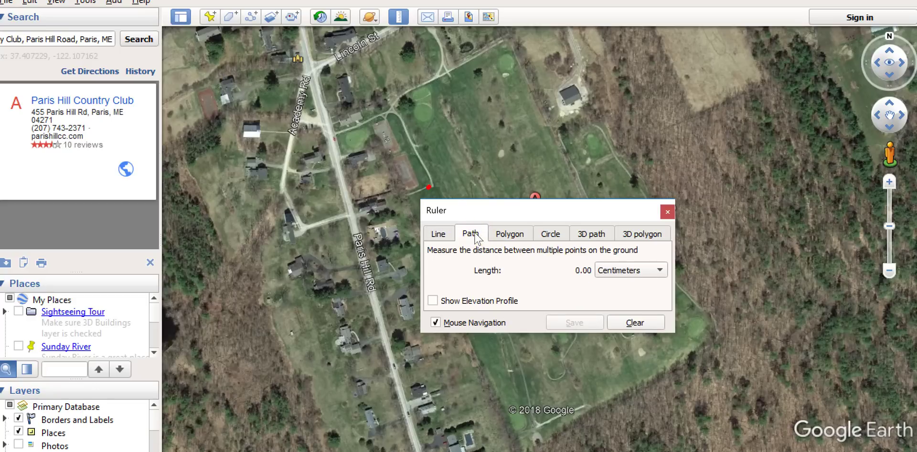
click(429, 187)
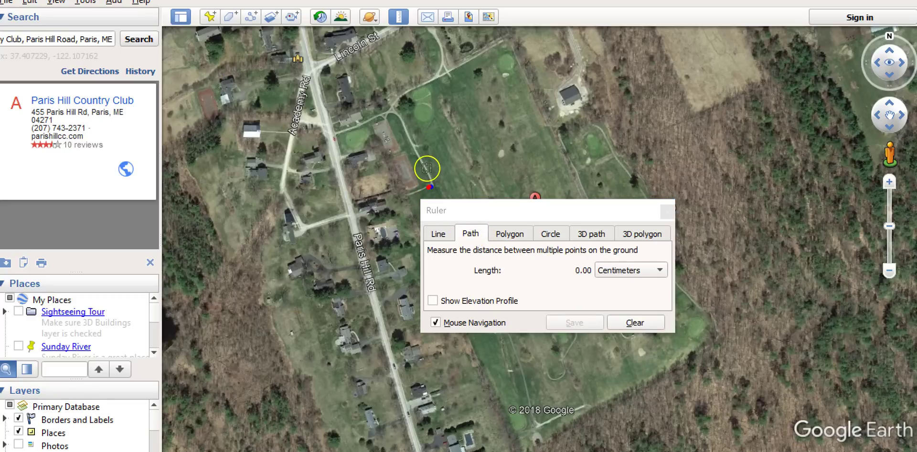
click(397, 112)
click(397, 97)
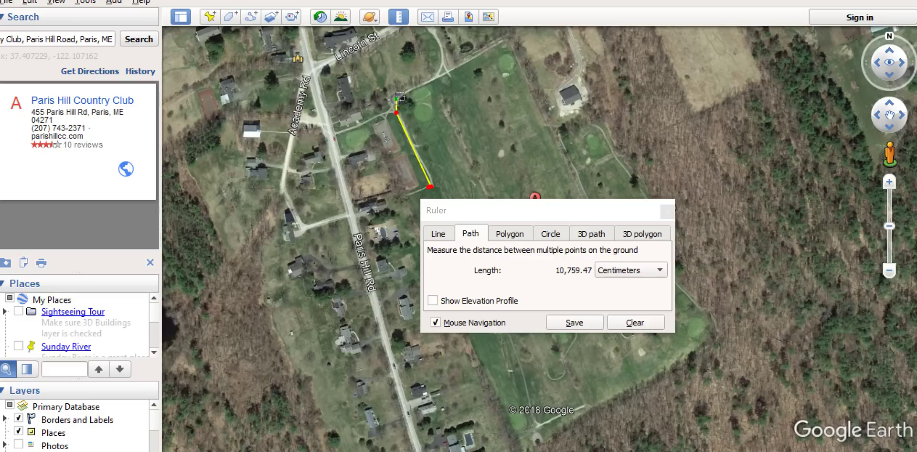
click(407, 92)
click(430, 82)
click(444, 75)
click(465, 63)
- Continue the path over the top corner, down the east side, and back to the start (51,659.55 cm)
click(498, 42)
click(507, 42)
click(534, 86)
click(545, 114)
click(558, 137)
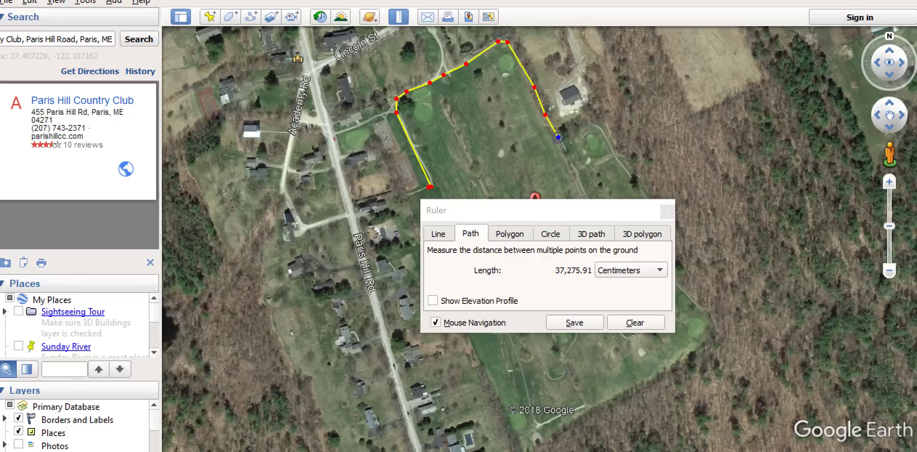
click(439, 183)
click(434, 185)
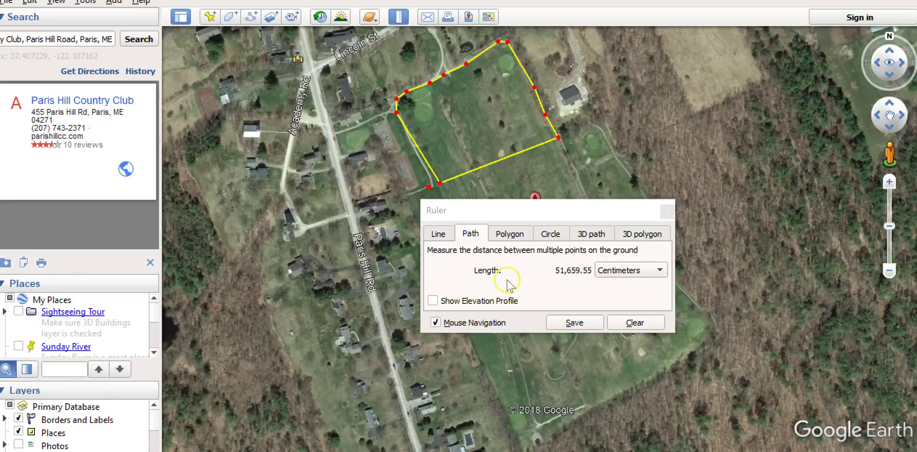
- Open the length units list, move toward Yards, then dismiss it without changing units
click(621, 271)
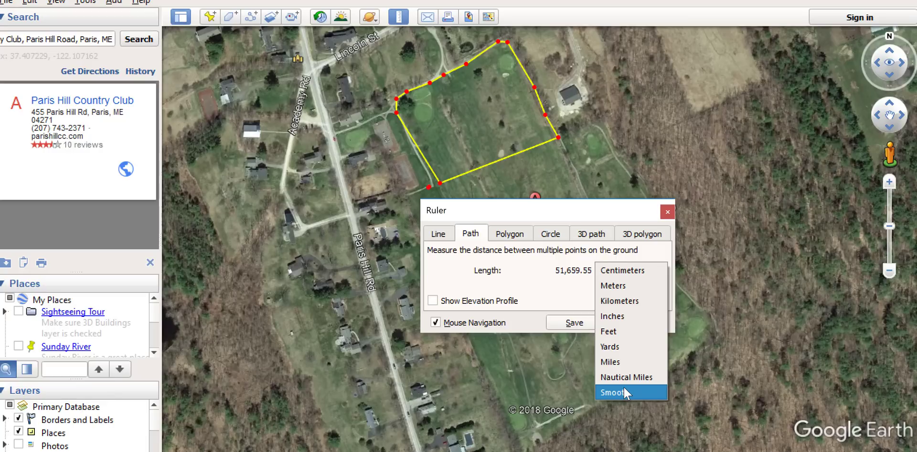
key(Up)
key(Up)
key(Up)
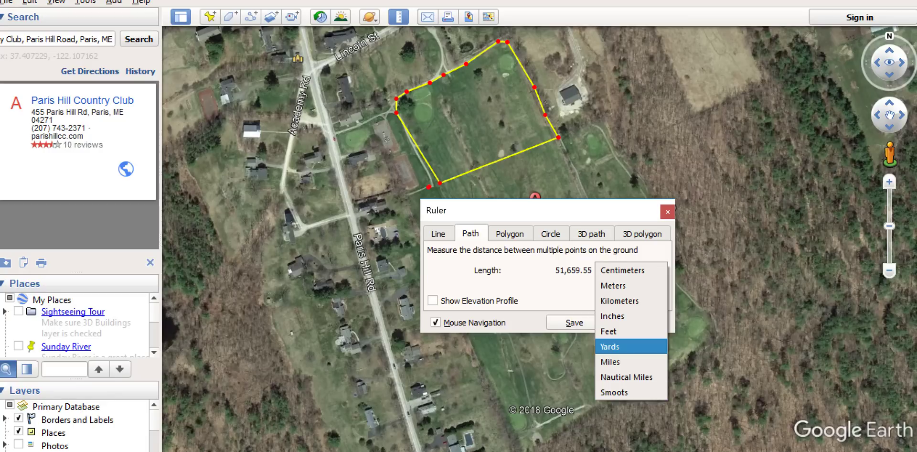
key(Escape)
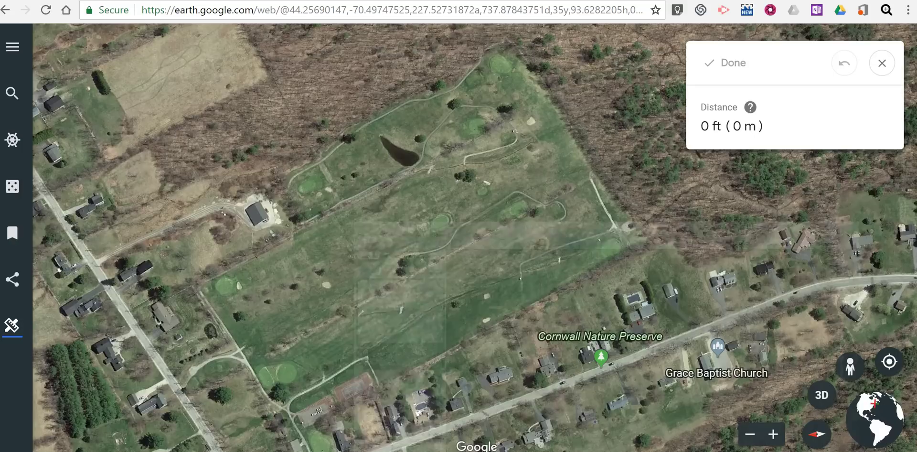